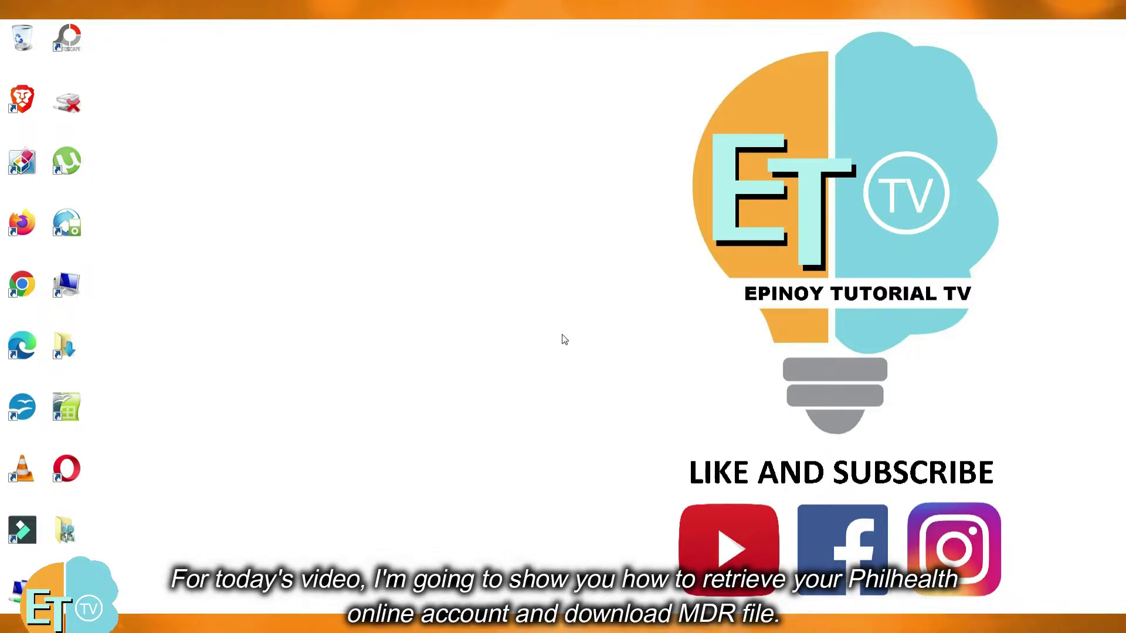
# Launch Firefox, go to google.com, and search for 'philhealth mdr'.
pyautogui.rightClick(32, 226)
pyautogui.click(60, 231)
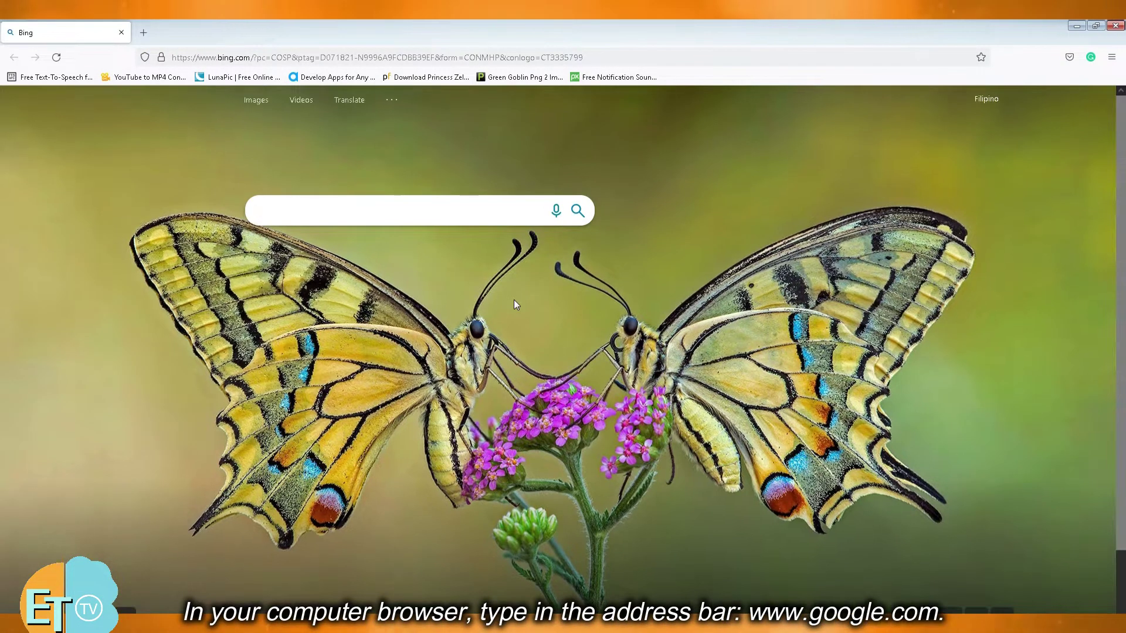
pyautogui.hotkey('ctrl', 'l')
pyautogui.write('google.com/')
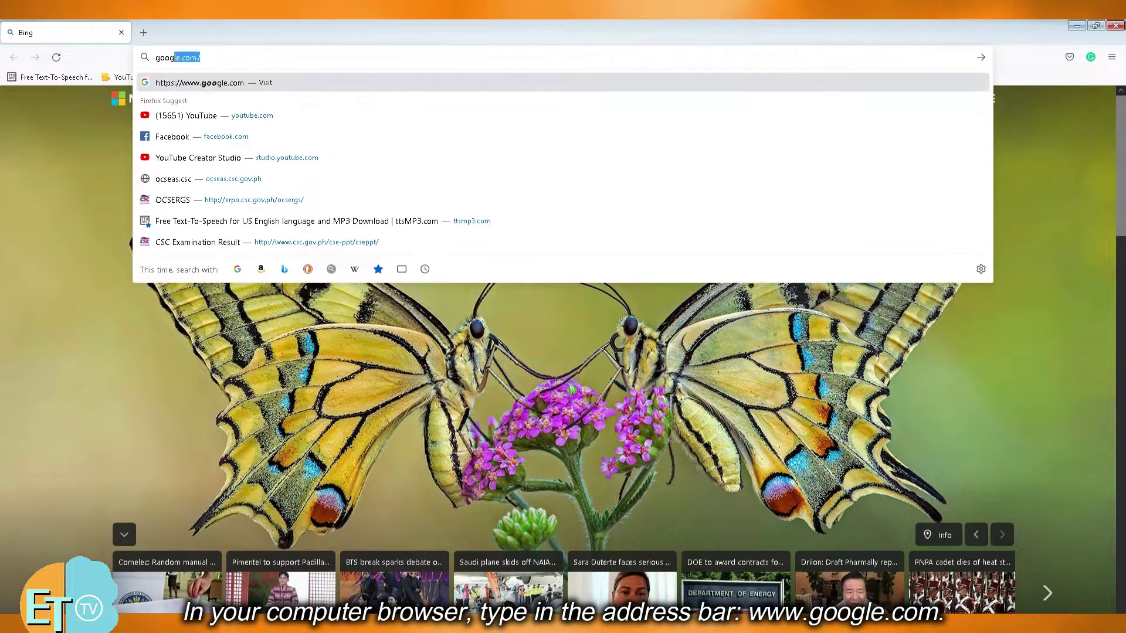
pyautogui.press('Return')
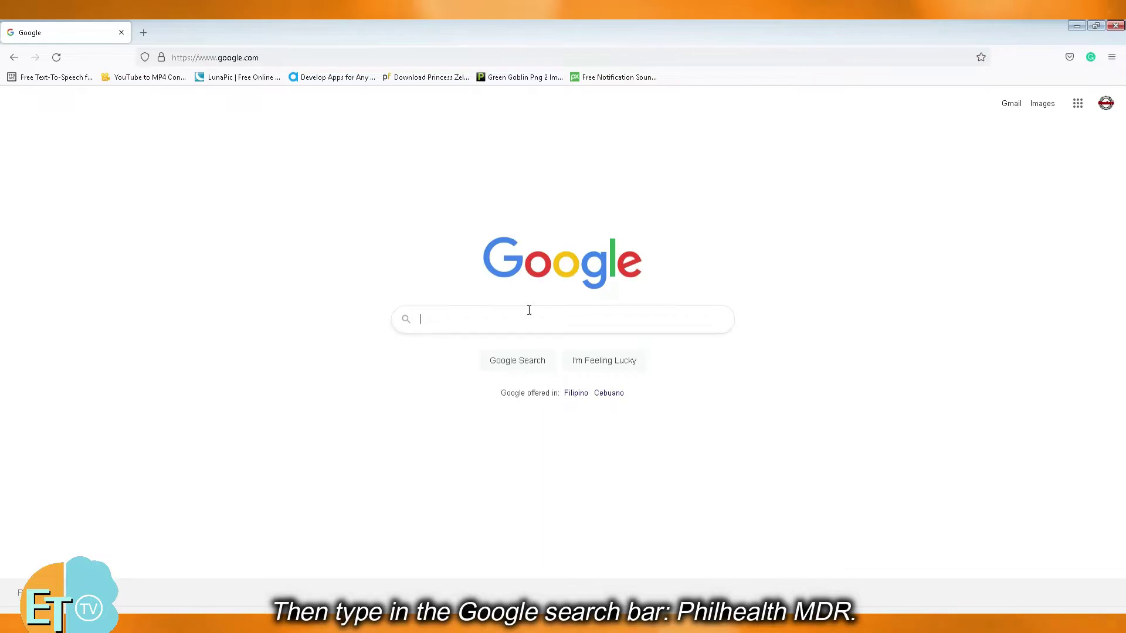
pyautogui.write('phil')
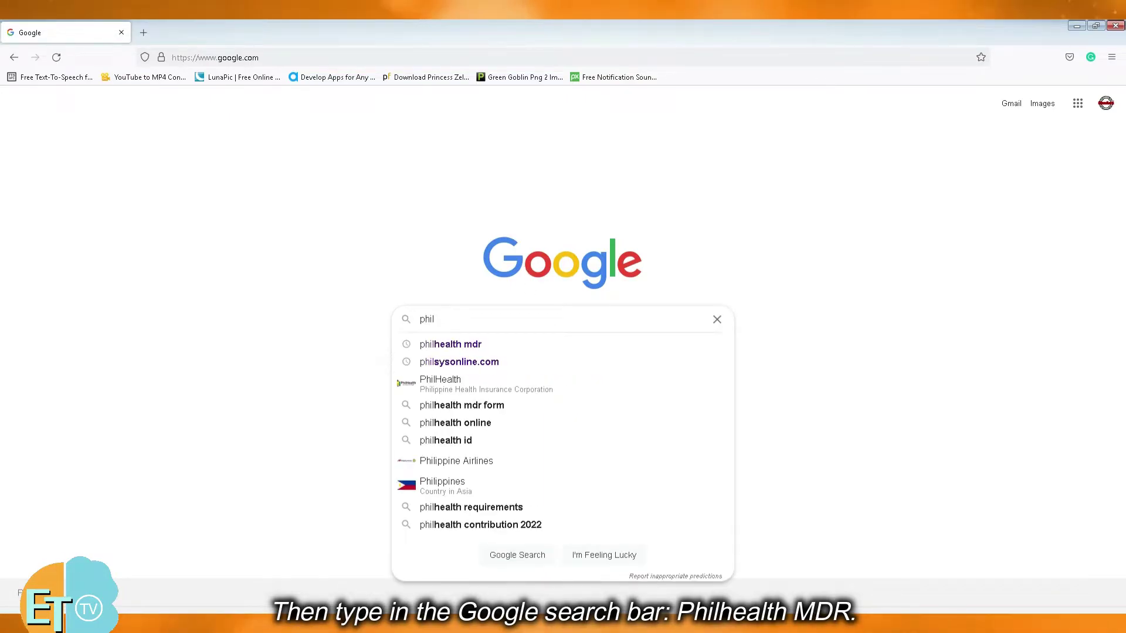
pyautogui.click(469, 346)
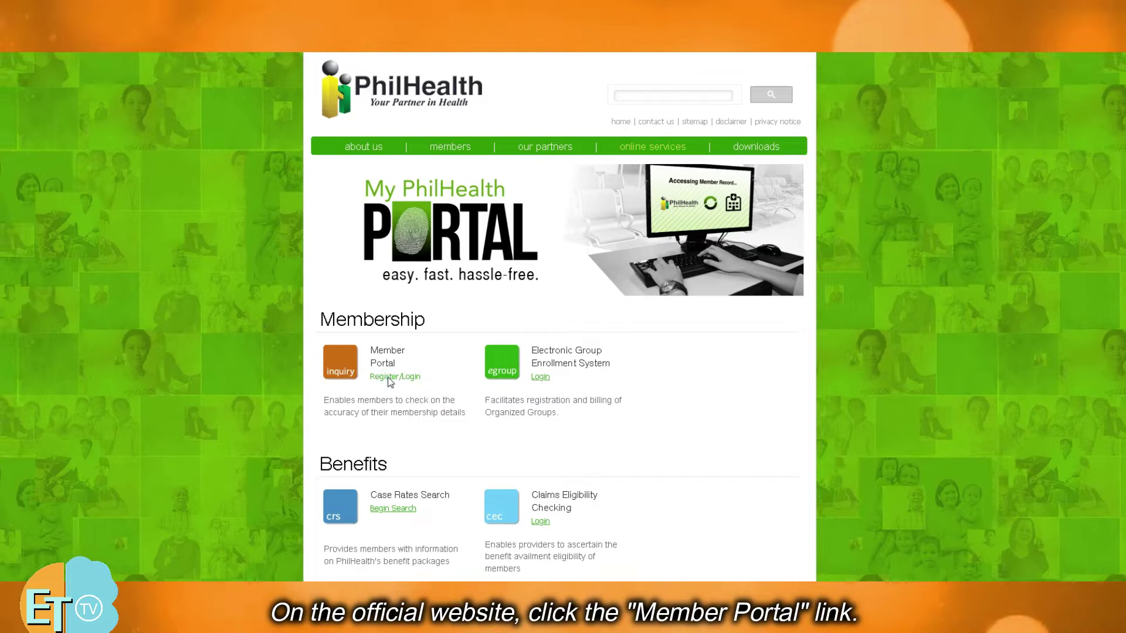
# Follow the Member Portal Register/Login link to reach the portal's sign-in page.
pyautogui.click(388, 377)
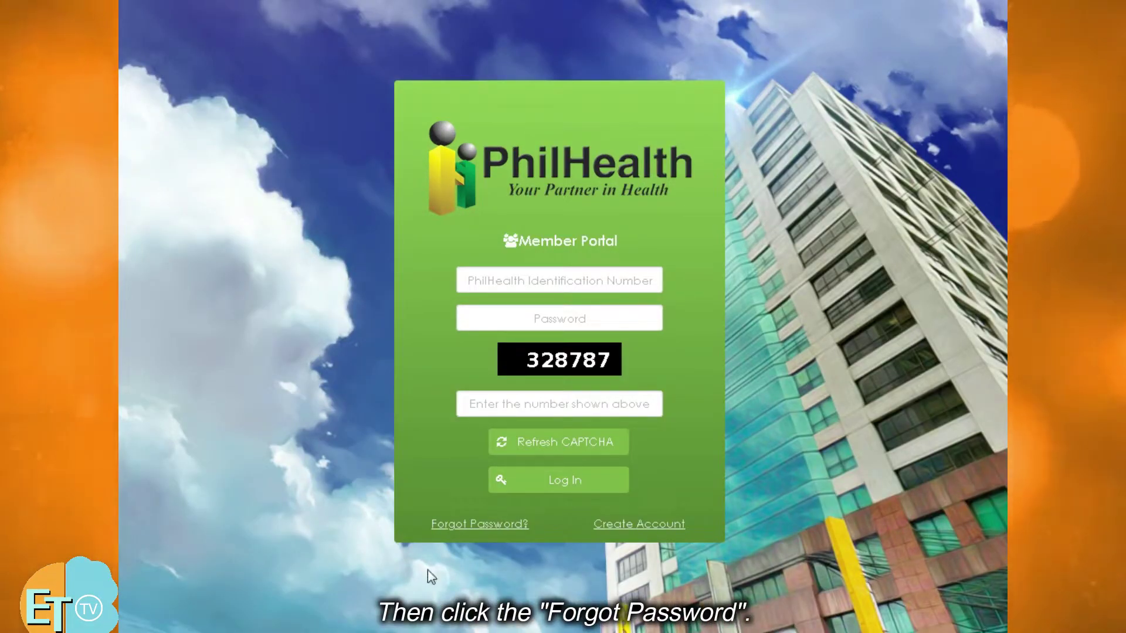
# Go to the Forgot Password? recovery page from the login screen.
pyautogui.click(476, 528)
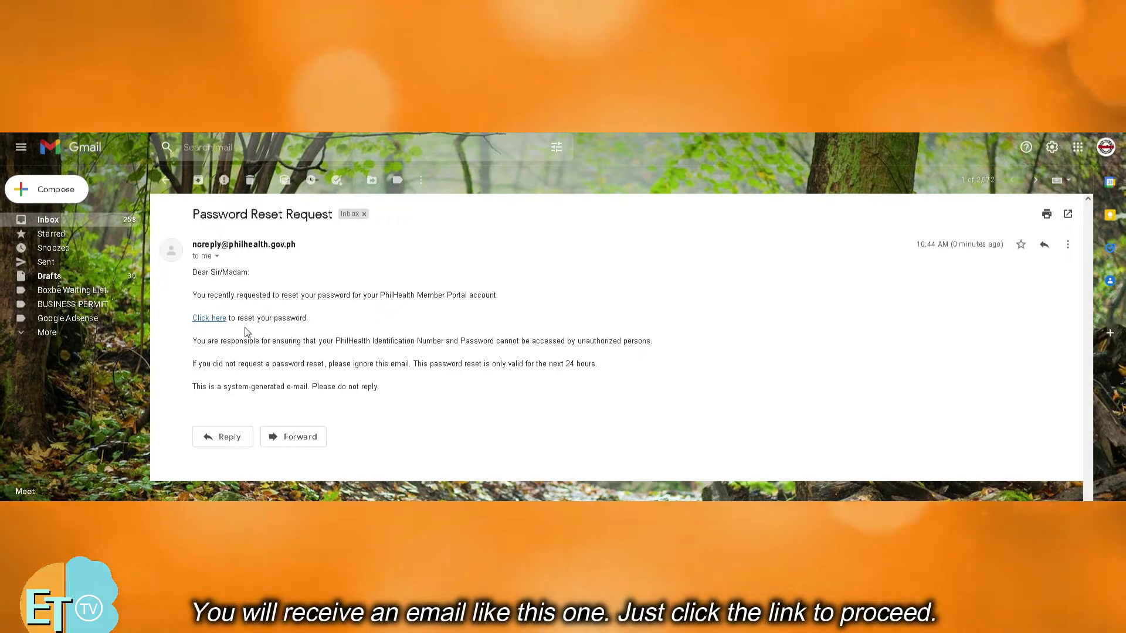
# Follow the 'Click here' link in the Password Reset Request email to the Reset Password page.
pyautogui.click(208, 319)
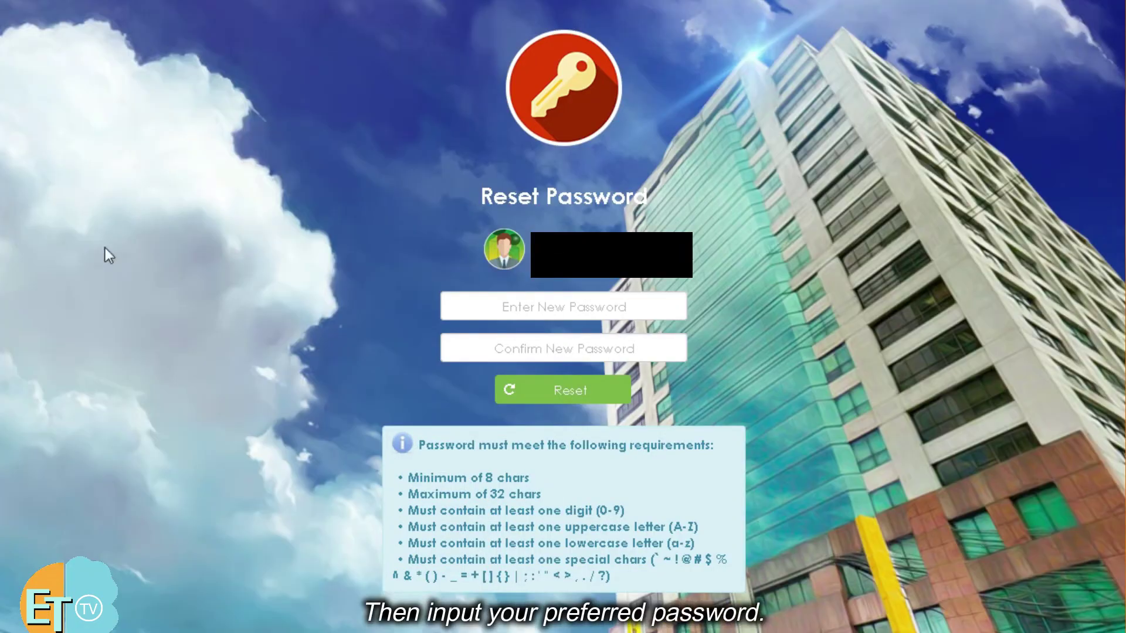
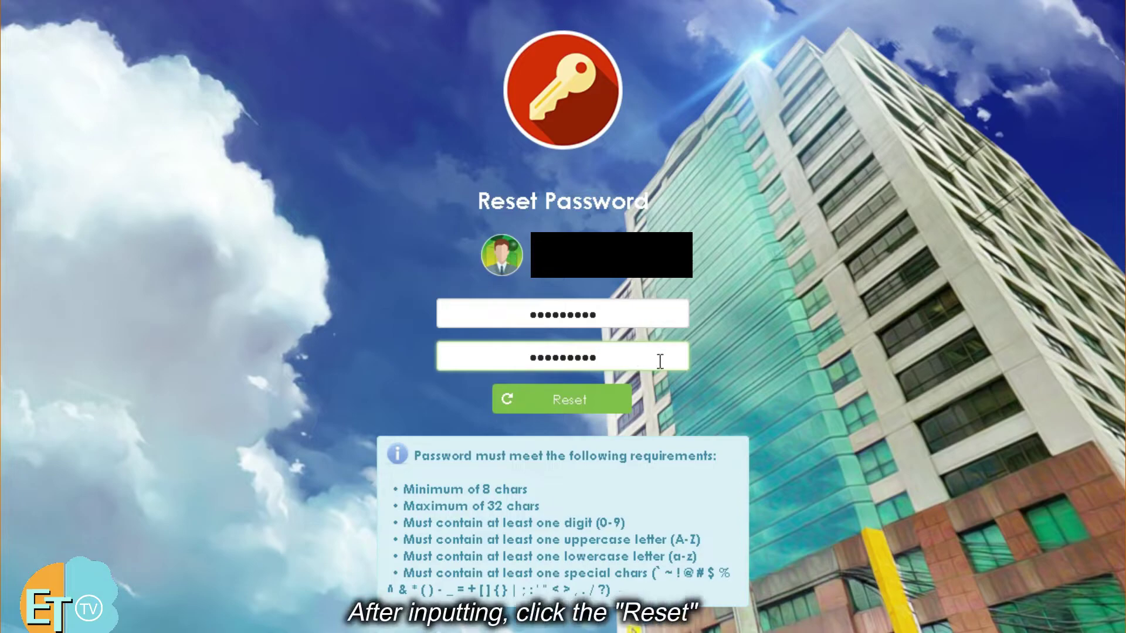
# Submit the new password with Reset to get the Password Reset Successfully confirmation.
pyautogui.click(561, 404)
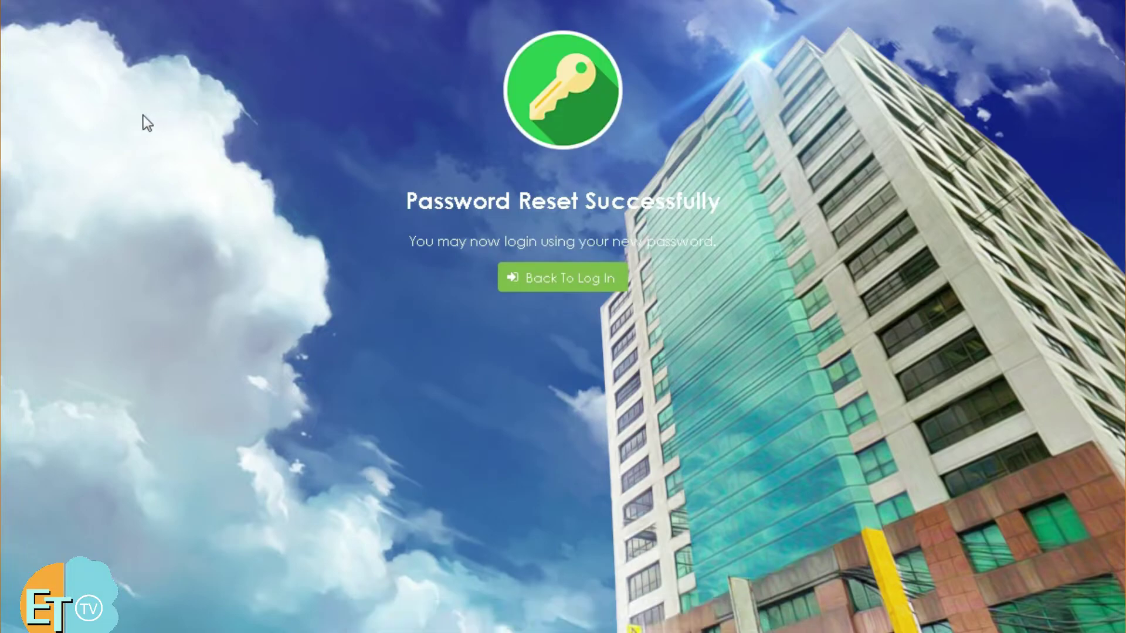
pyautogui.click(116, 124)
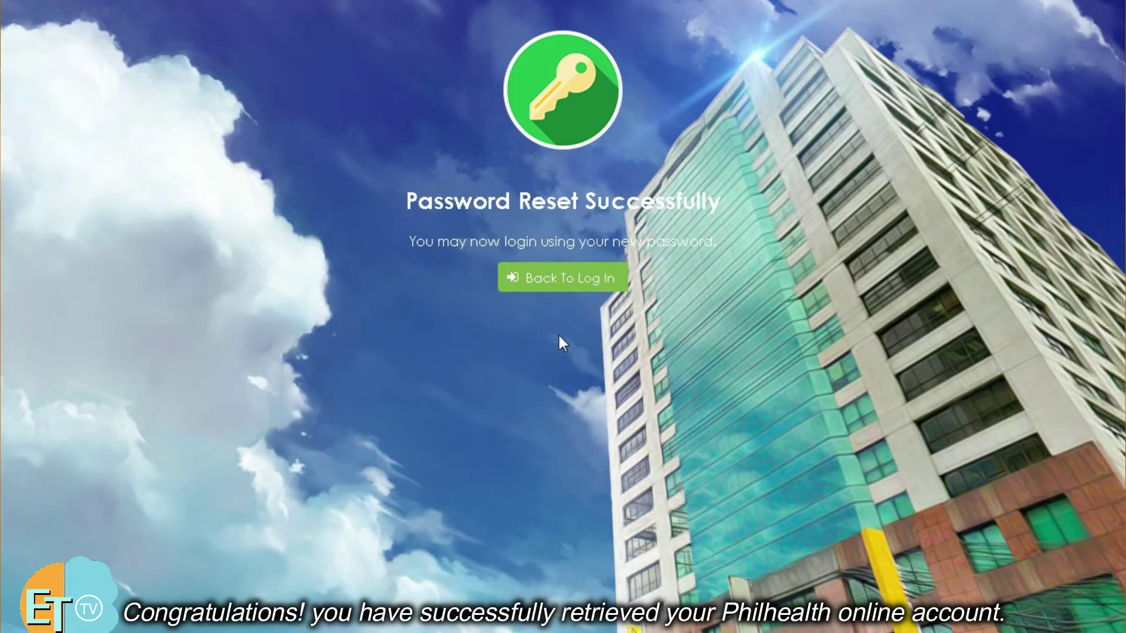
# Return to the login page and begin entering the PhilHealth identification number.
pyautogui.click(563, 286)
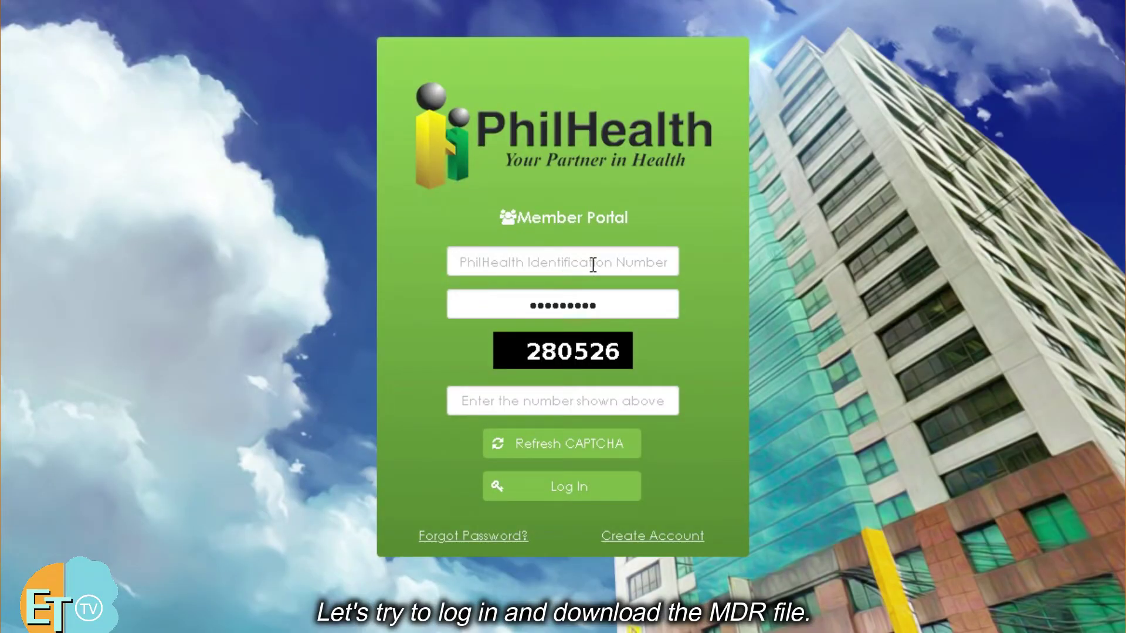
pyautogui.click(643, 265)
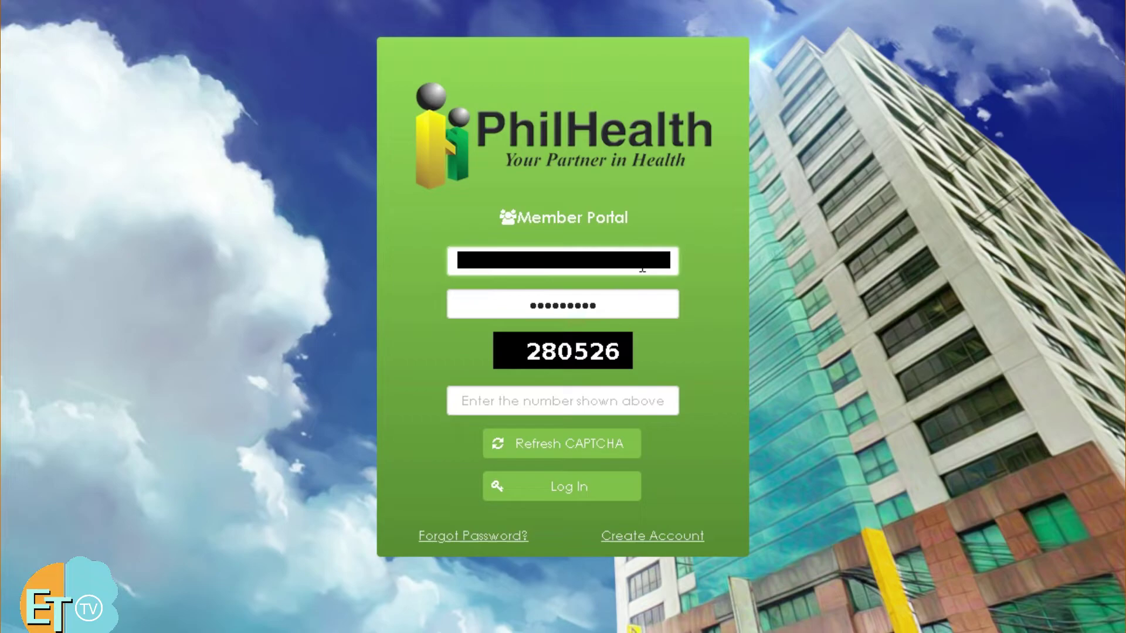